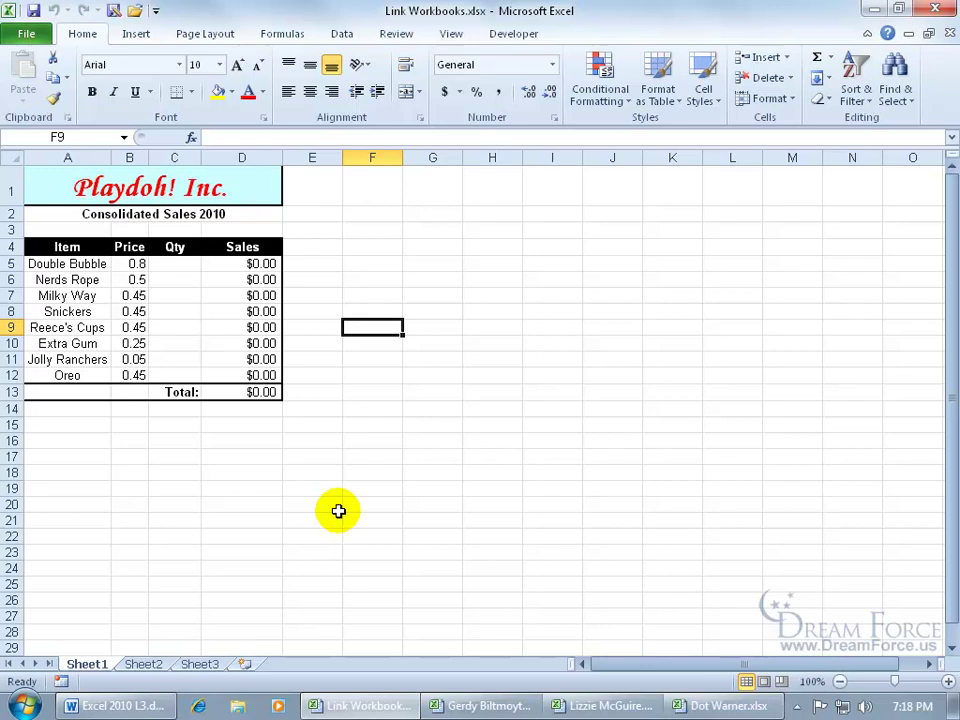
# Select Double Bubble Qty cell C5, review two employee workbooks, then return to the consolidated sheet
pyautogui.click(178, 265)
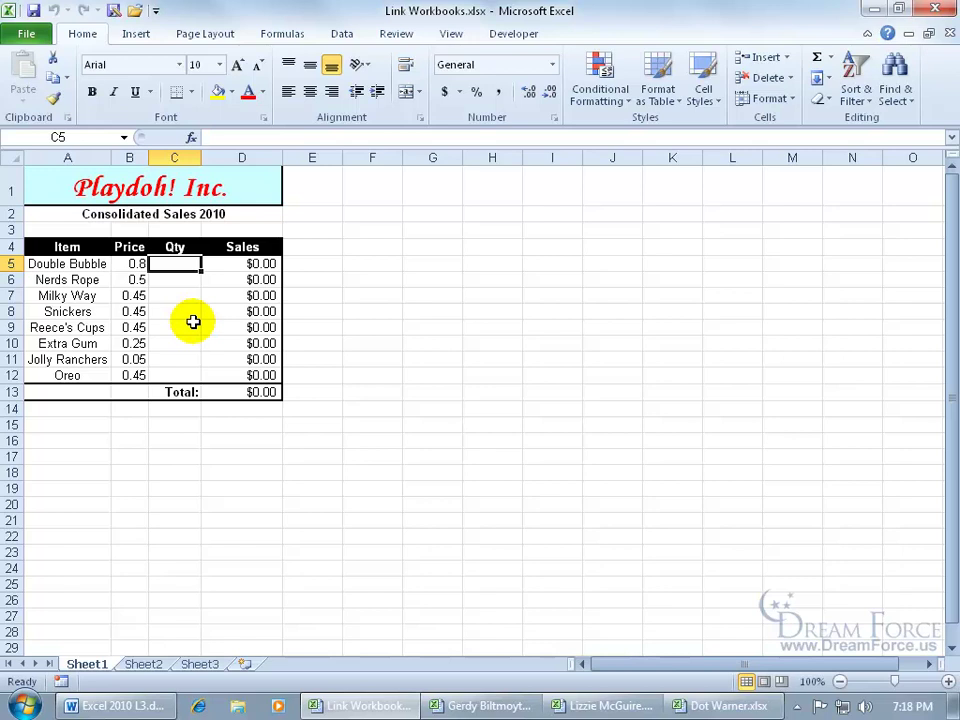
pyautogui.click(489, 706)
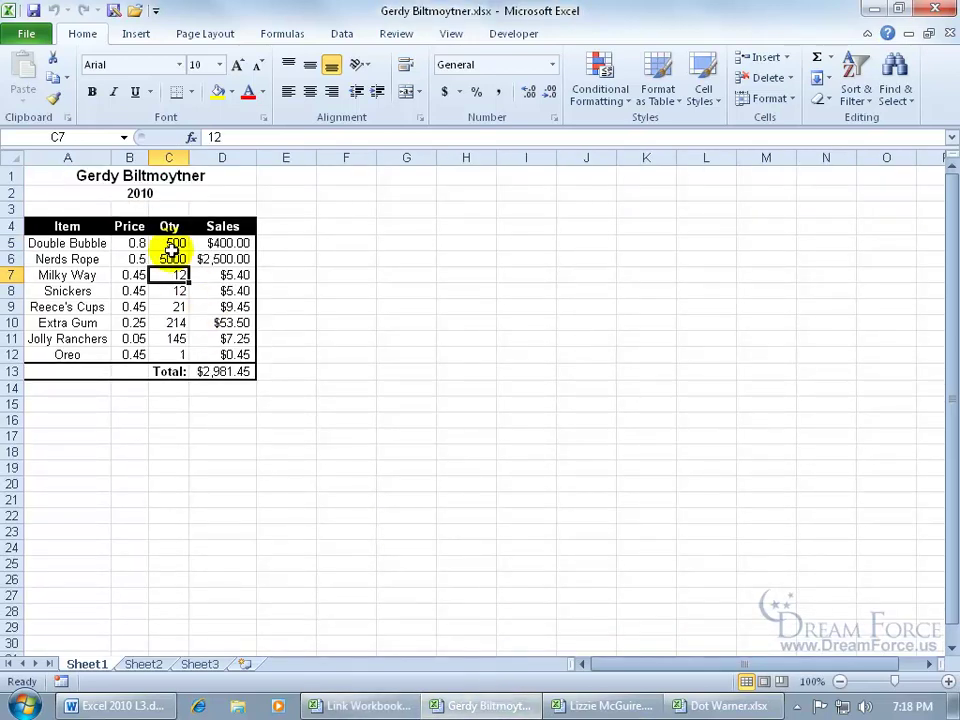
pyautogui.click(592, 704)
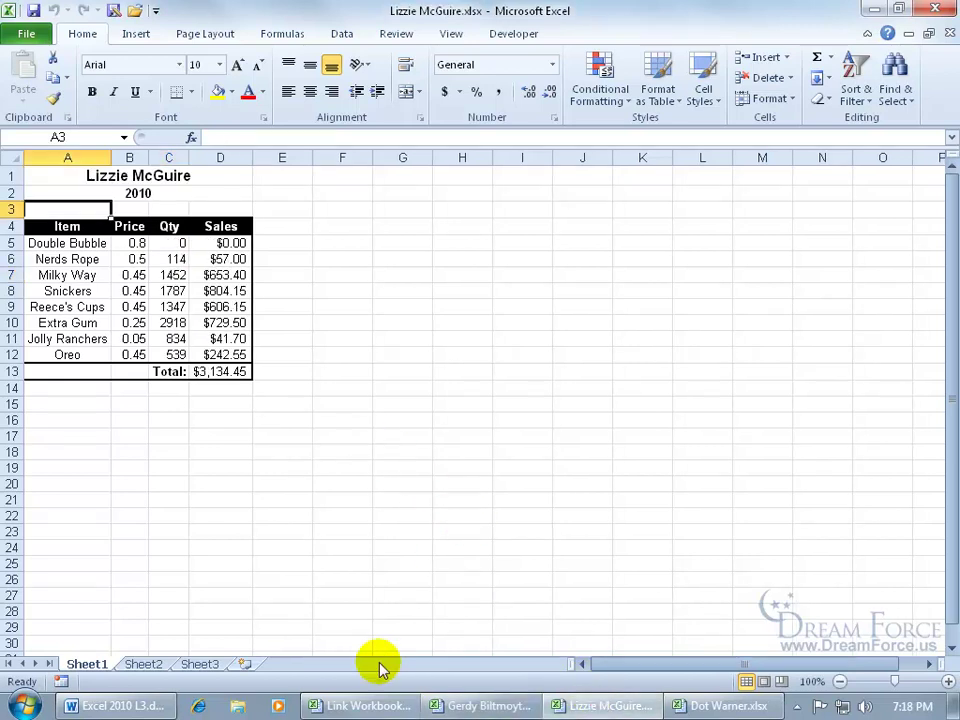
pyautogui.click(368, 706)
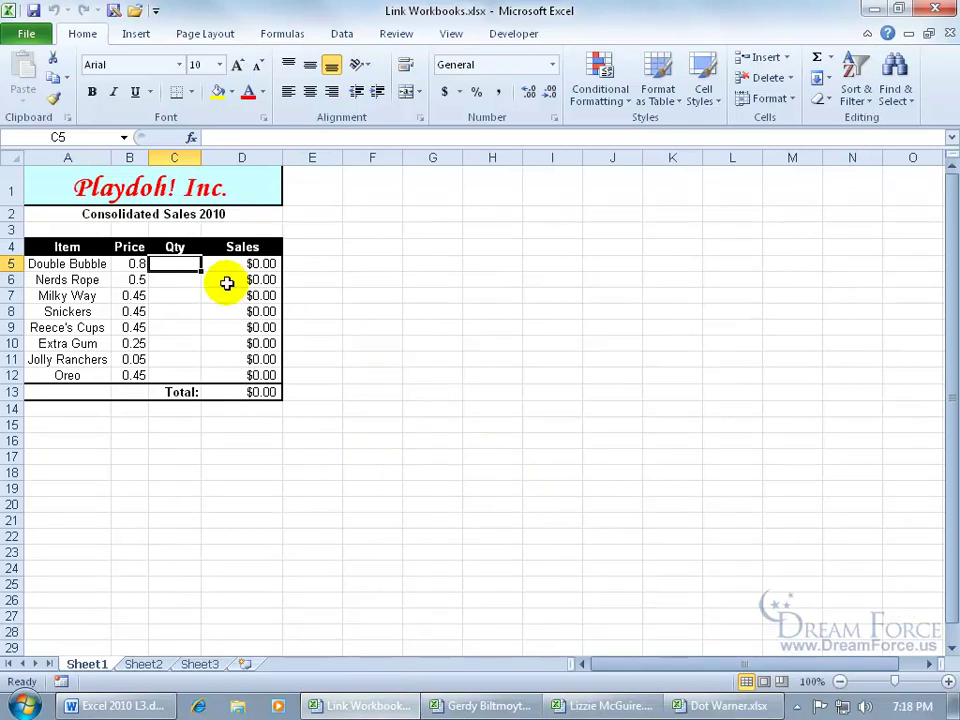
# Enter a formula summing C5 from all three employee workbooks, giving Double Bubble Qty 500
pyautogui.write('=')
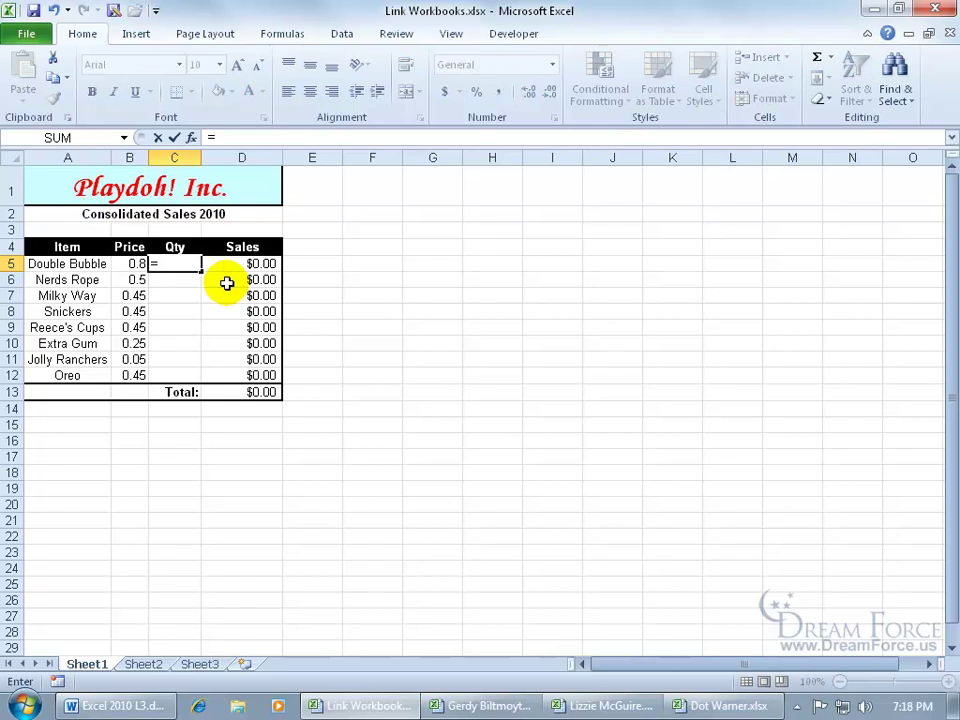
pyautogui.click(487, 706)
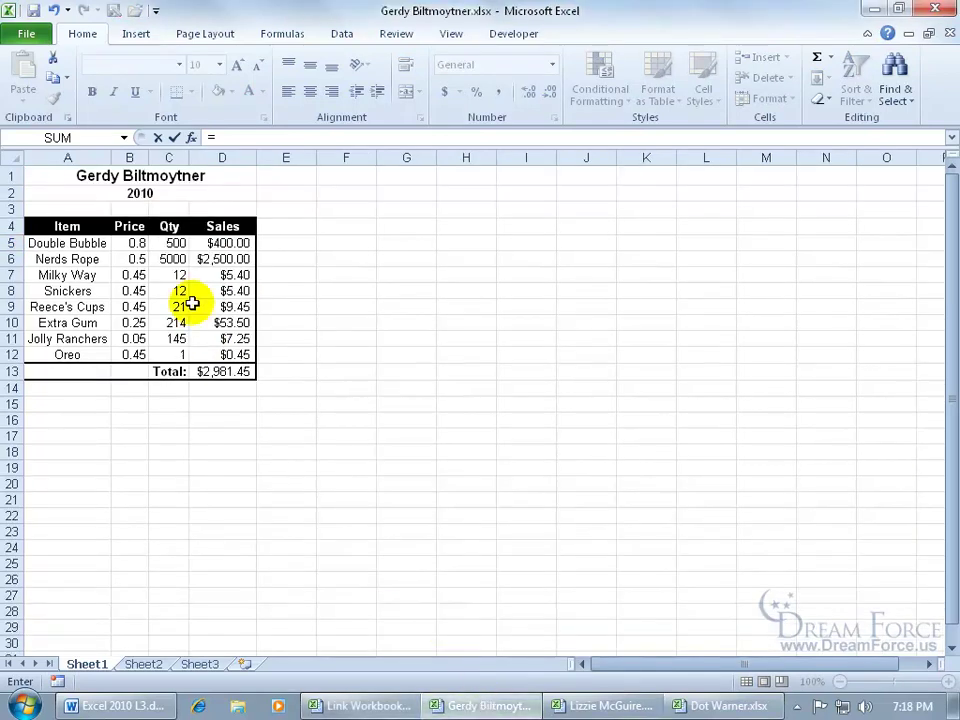
pyautogui.click(172, 242)
pyautogui.write('+')
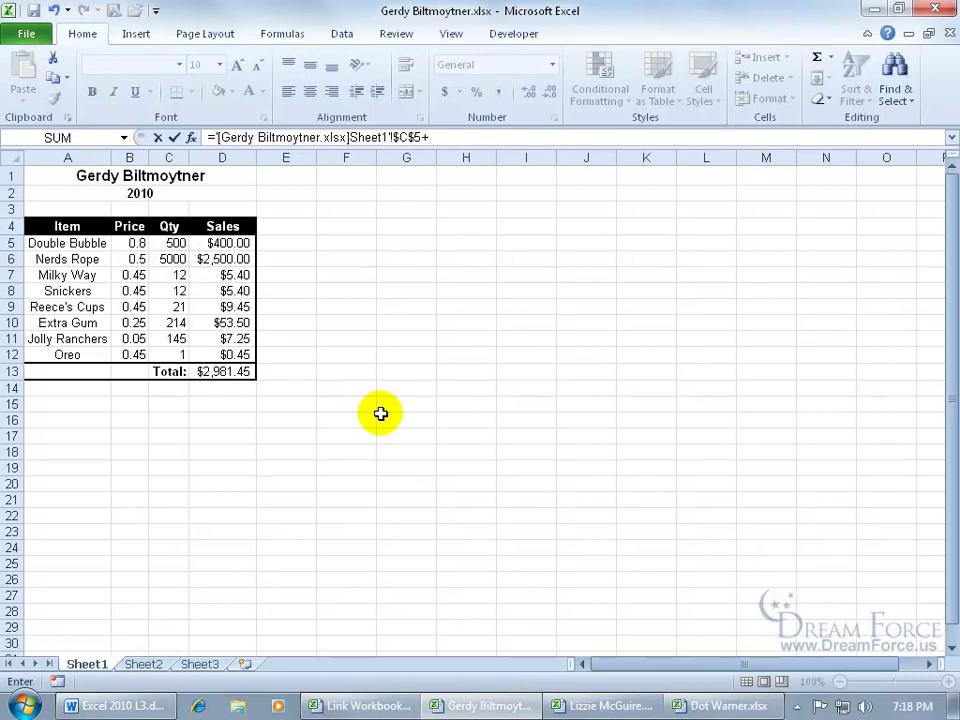
pyautogui.click(606, 704)
pyautogui.click(182, 244)
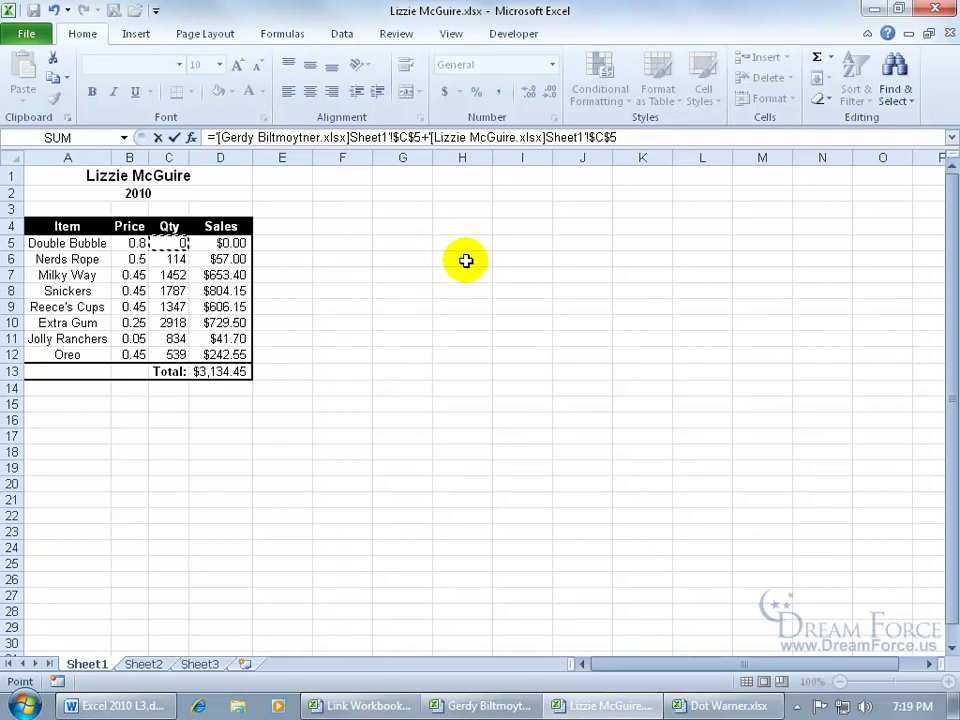
pyautogui.write('+')
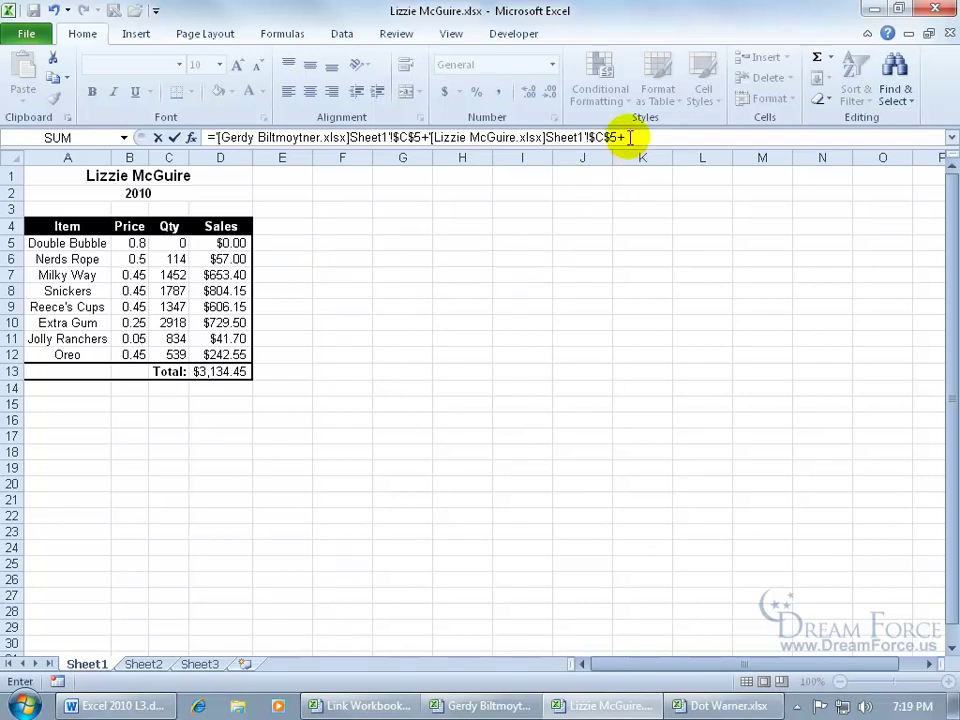
pyautogui.click(710, 704)
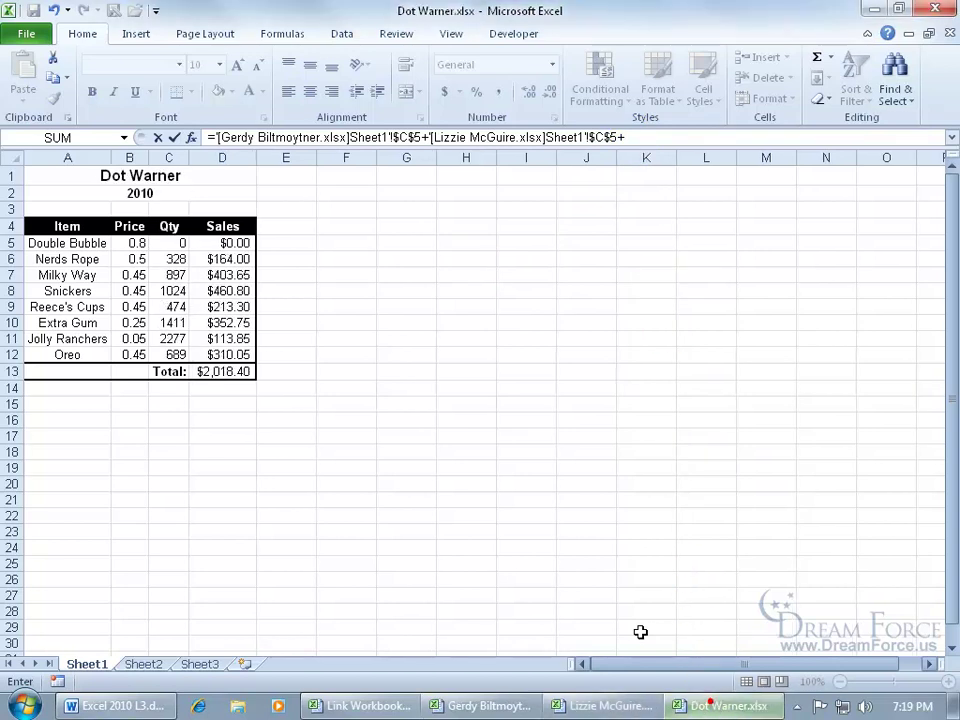
pyautogui.click(181, 243)
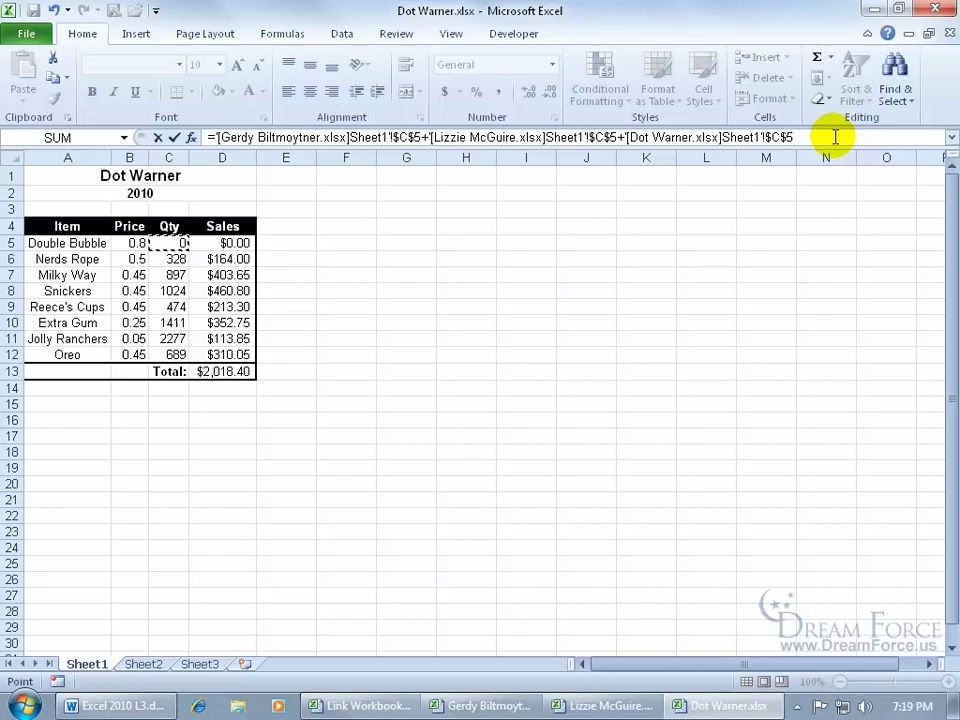
pyautogui.press('Return')
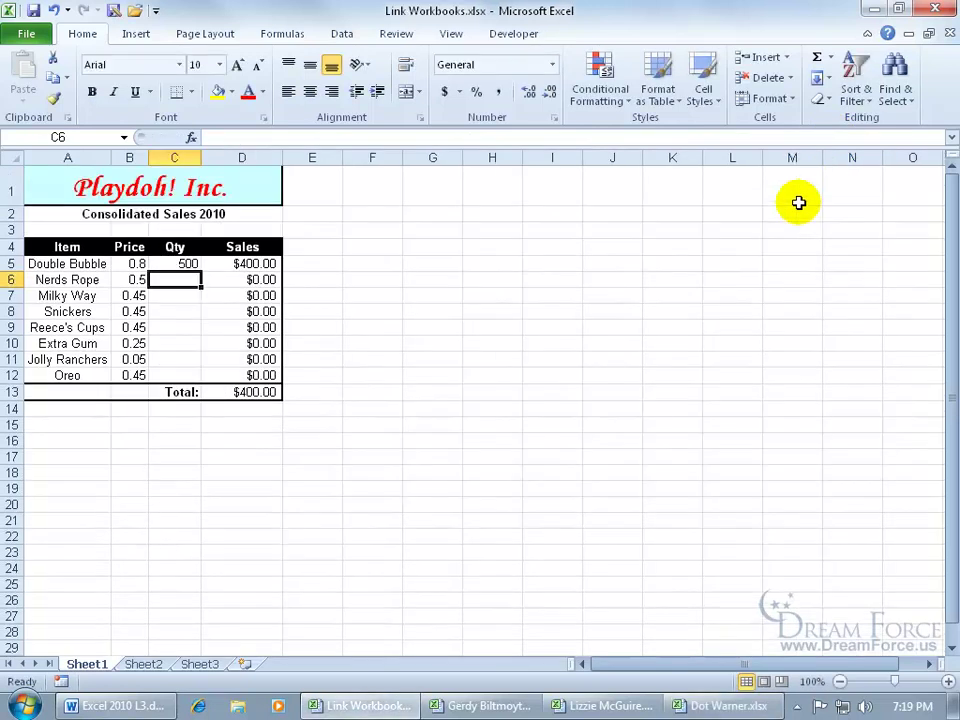
# Set the first employee's Double Bubble Qty to 2, then return to Link Workbooks.xlsx
pyautogui.click(165, 263)
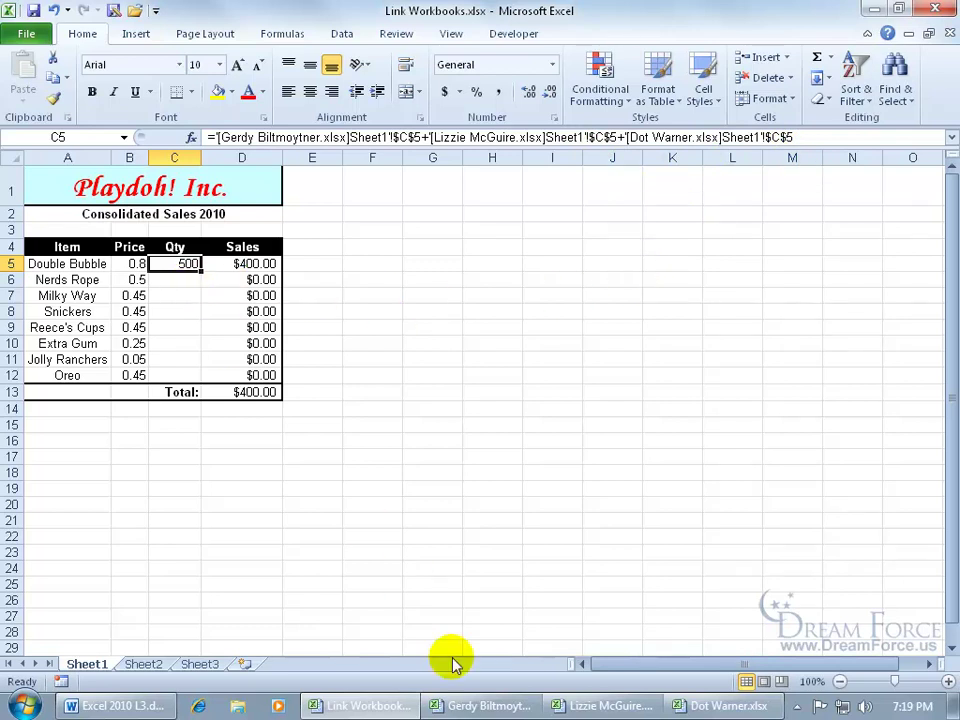
pyautogui.click(476, 705)
pyautogui.click(176, 243)
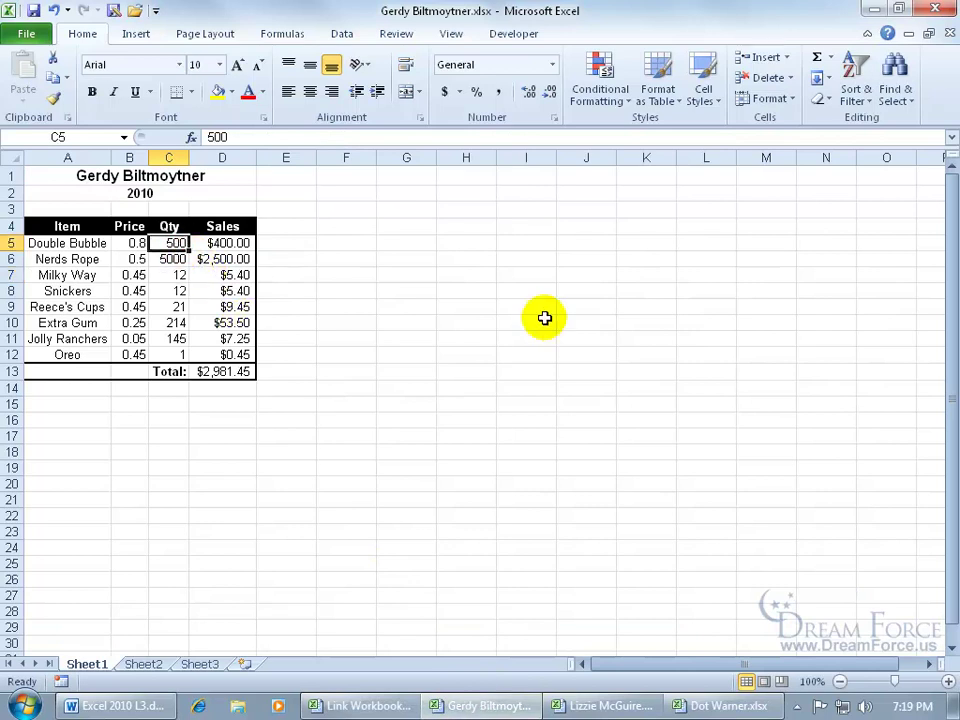
pyautogui.write('2')
pyautogui.press('Return')
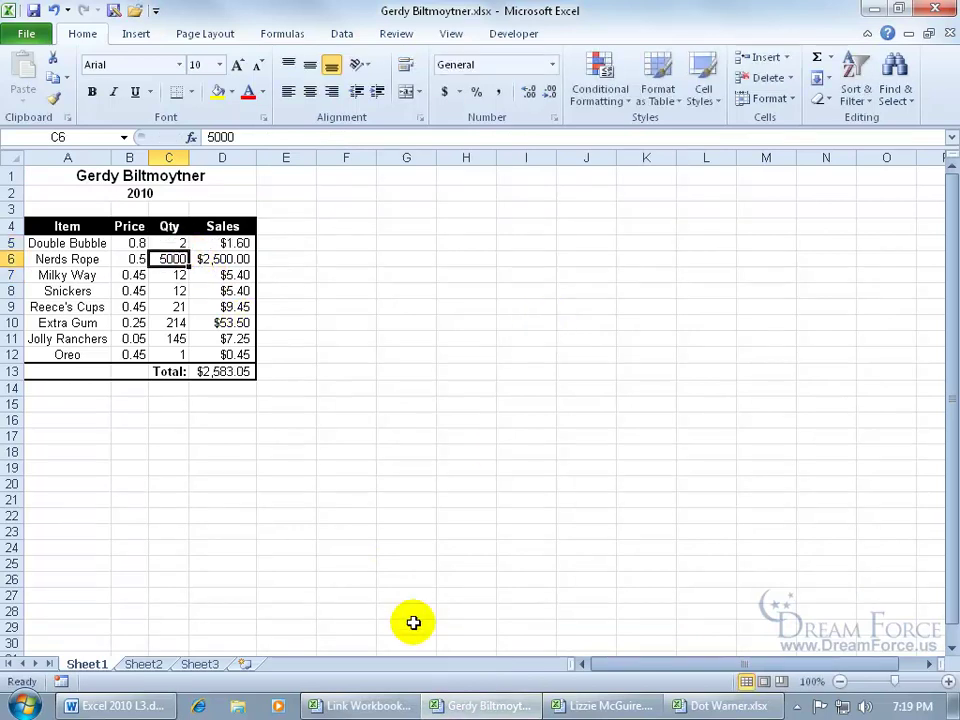
pyautogui.click(376, 706)
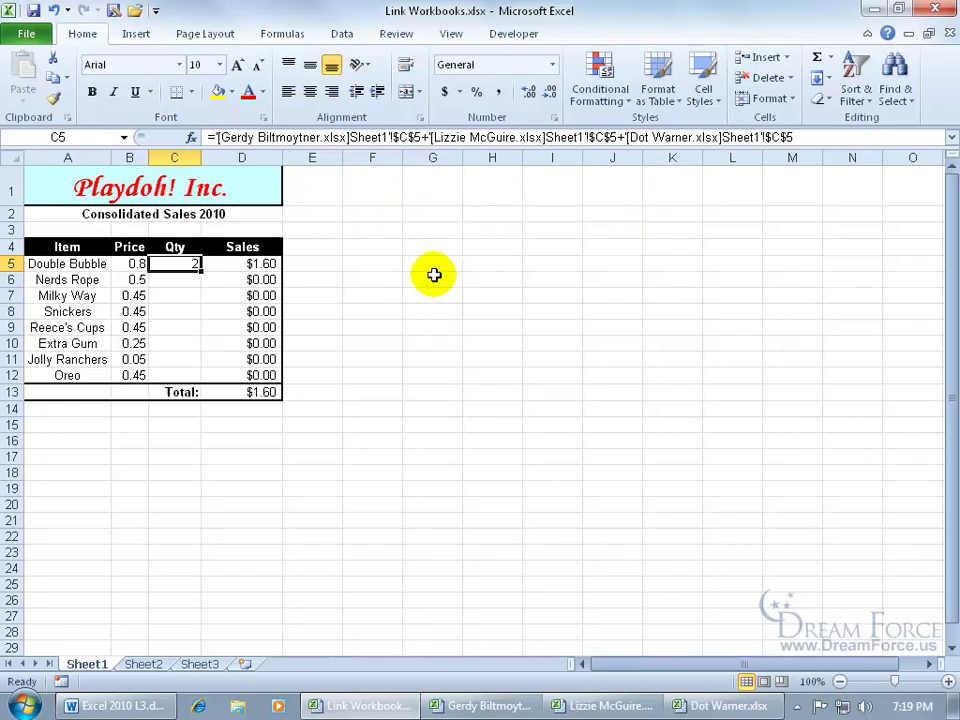
# Enter =AVERAGE of the three employee workbooks' C6 values in consolidated C6, giving 1814
pyautogui.click(174, 281)
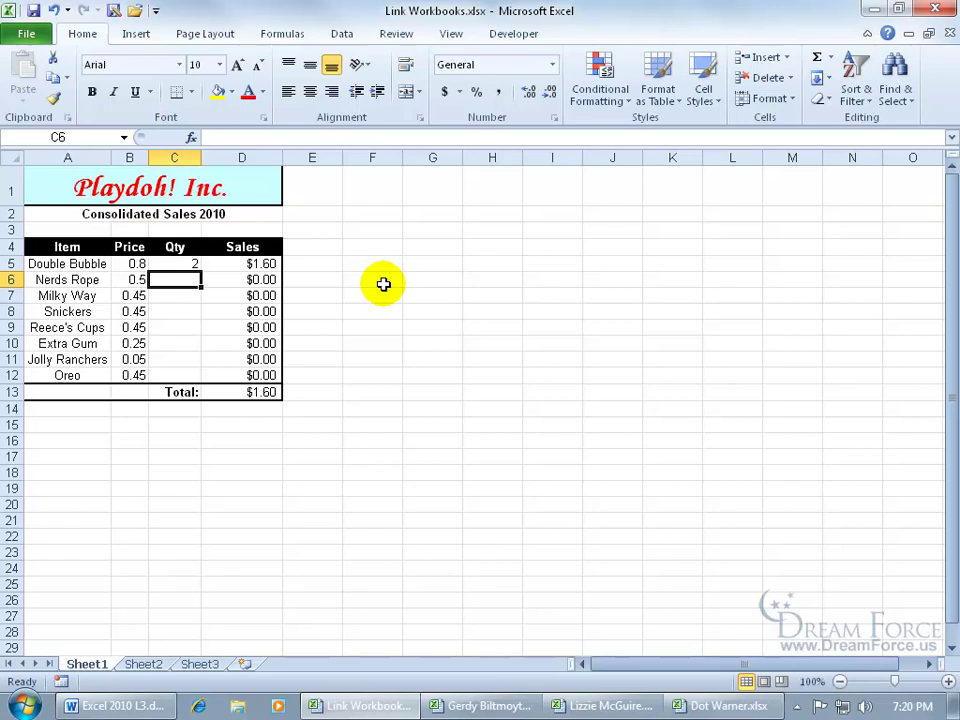
pyautogui.write('=aver')
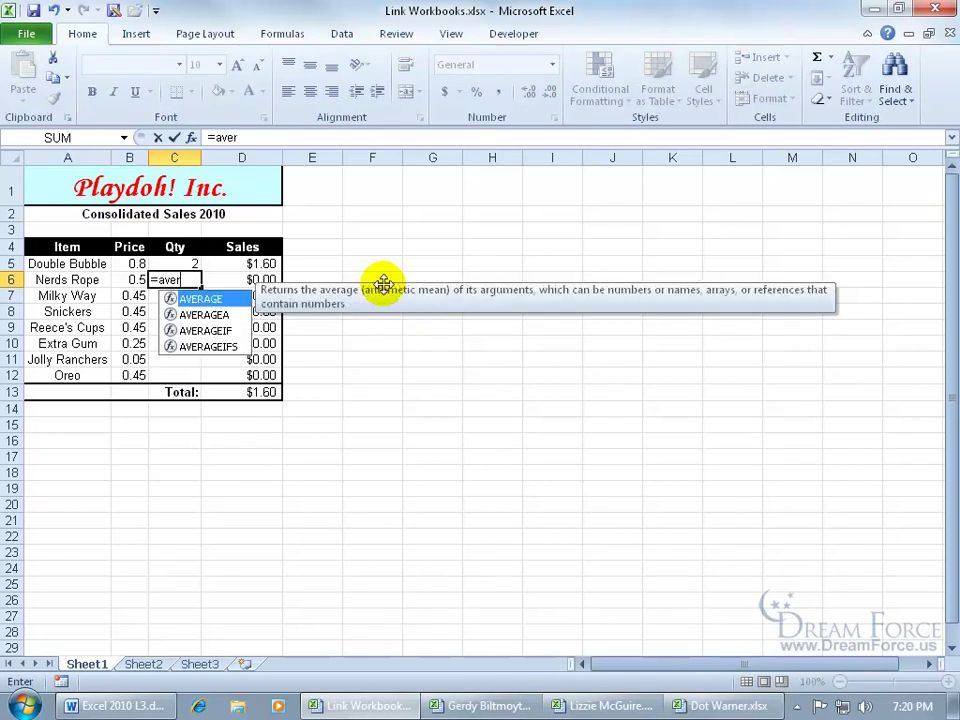
pyautogui.press('Tab')
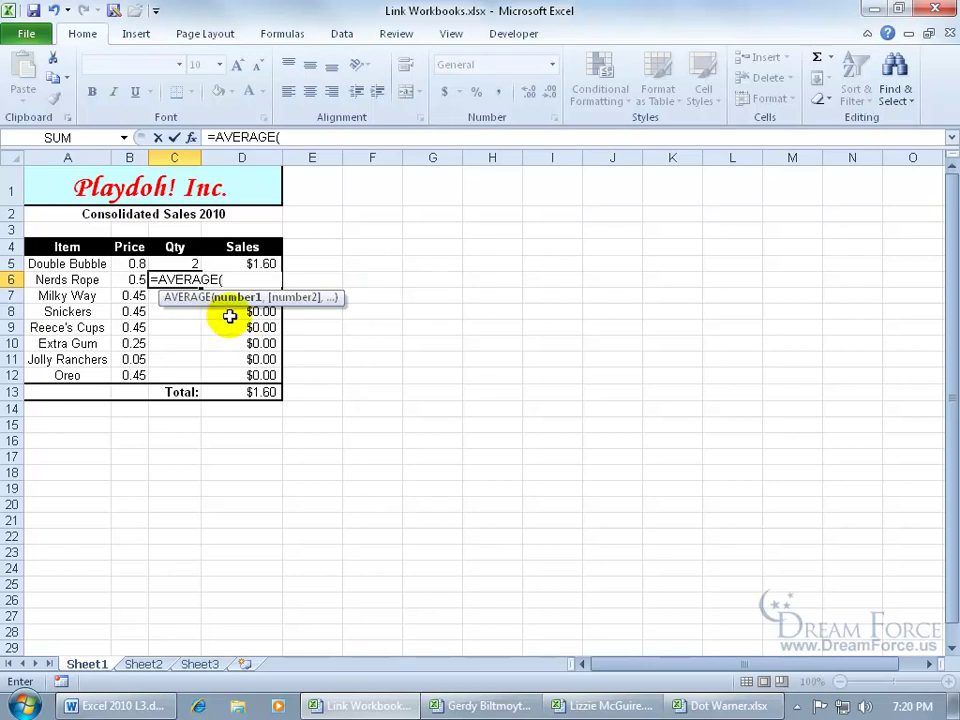
pyautogui.click(463, 705)
pyautogui.click(169, 259)
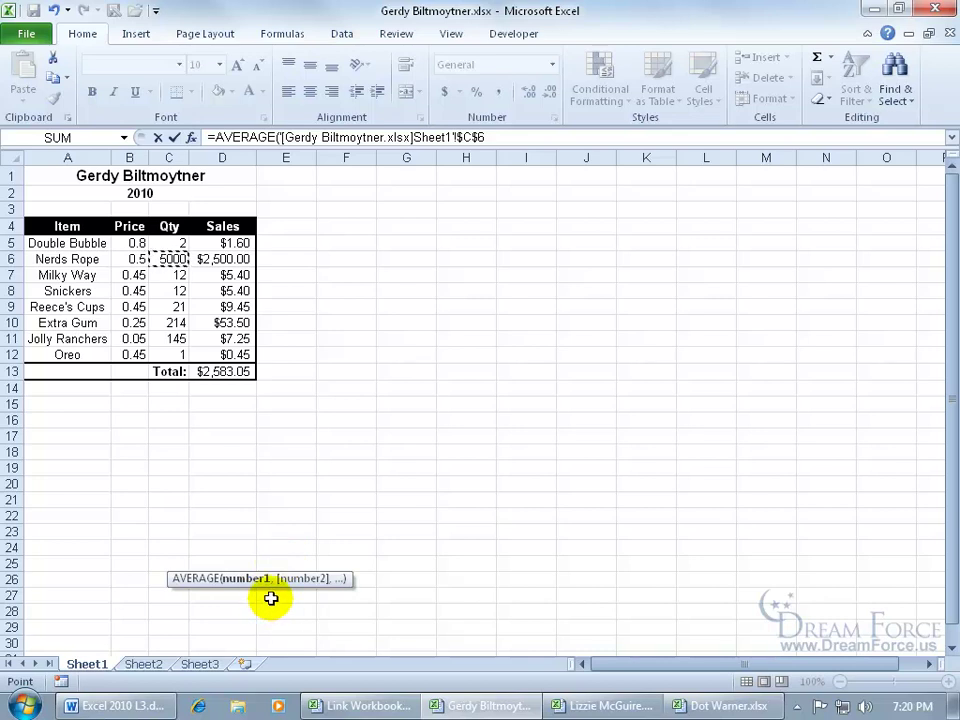
pyautogui.write(',')
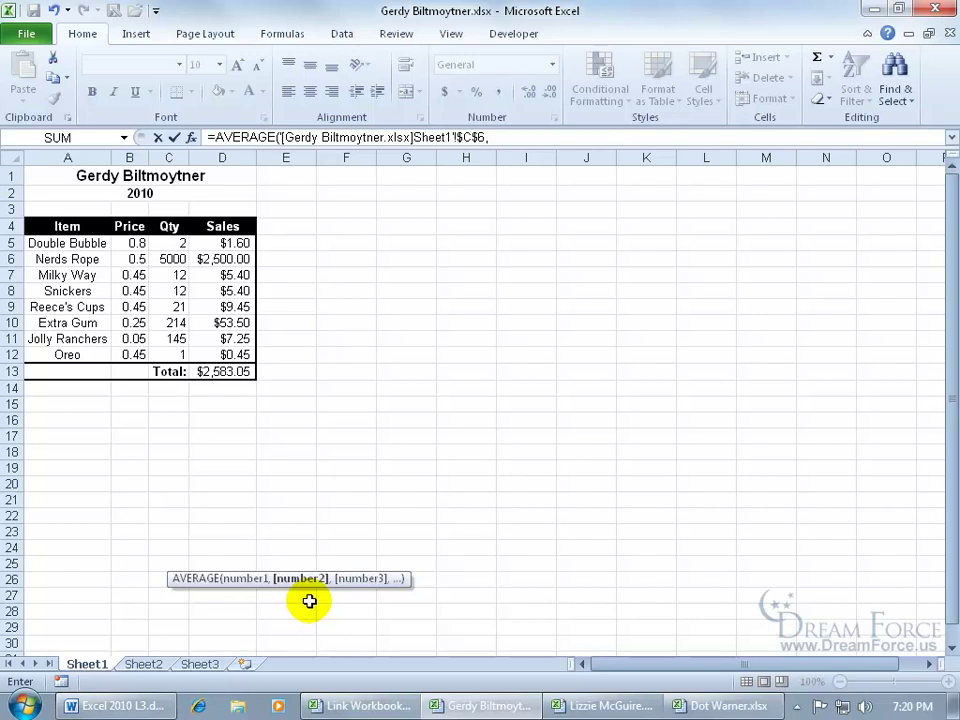
pyautogui.click(632, 705)
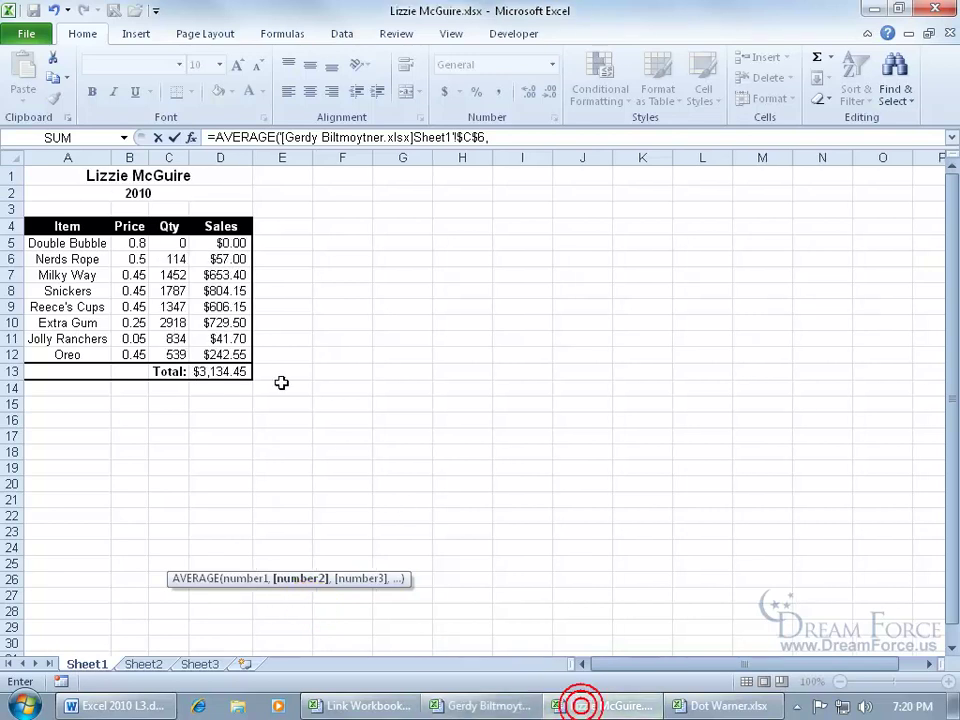
pyautogui.click(173, 260)
pyautogui.write(',')
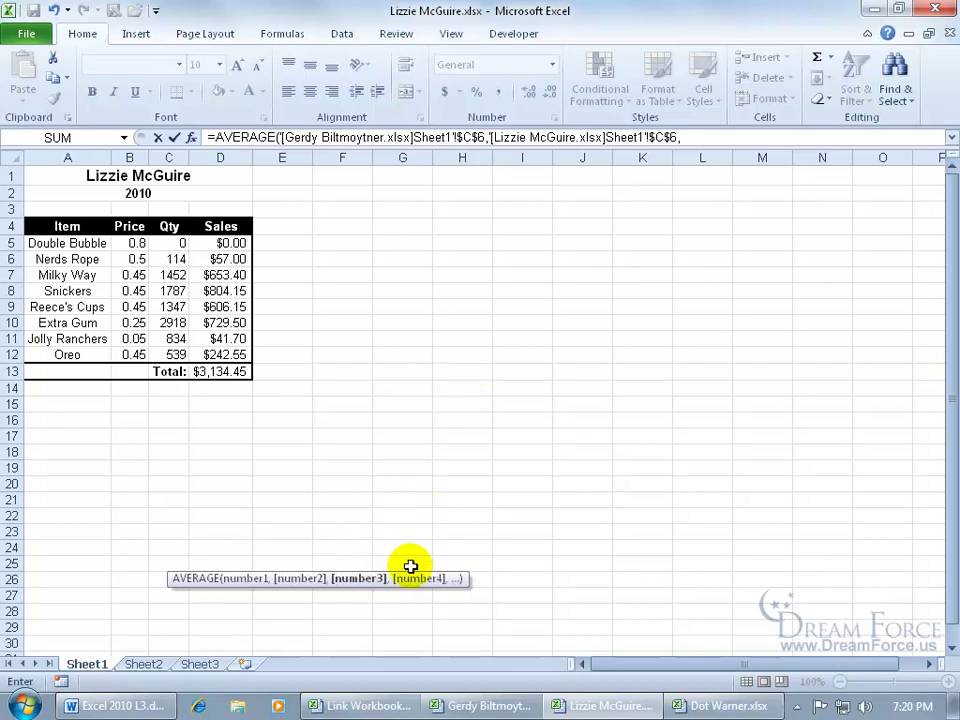
pyautogui.click(700, 705)
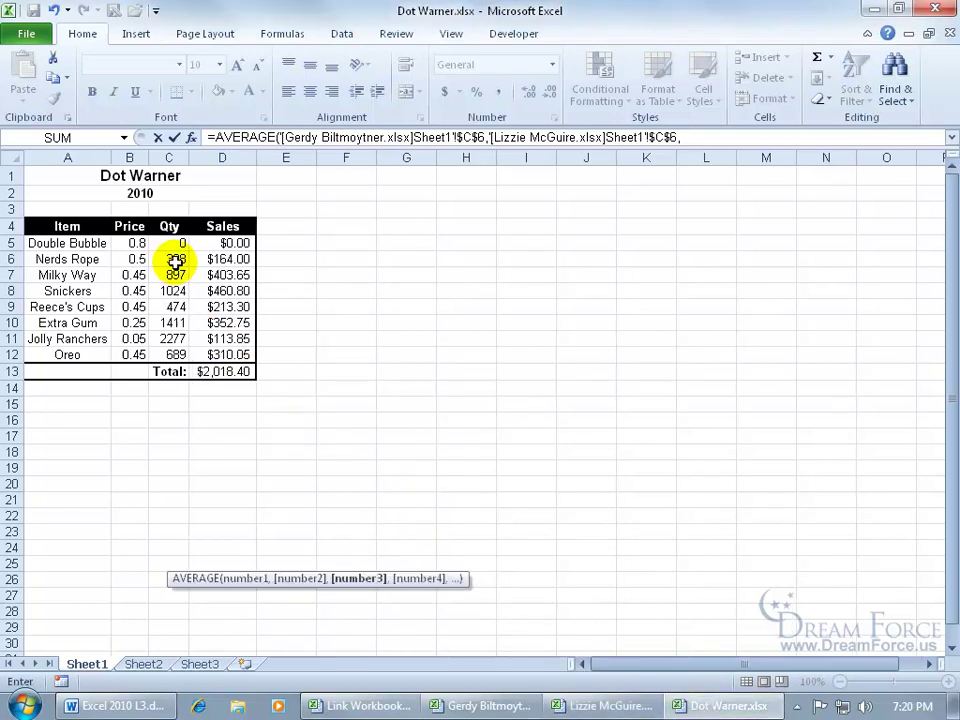
pyautogui.click(173, 260)
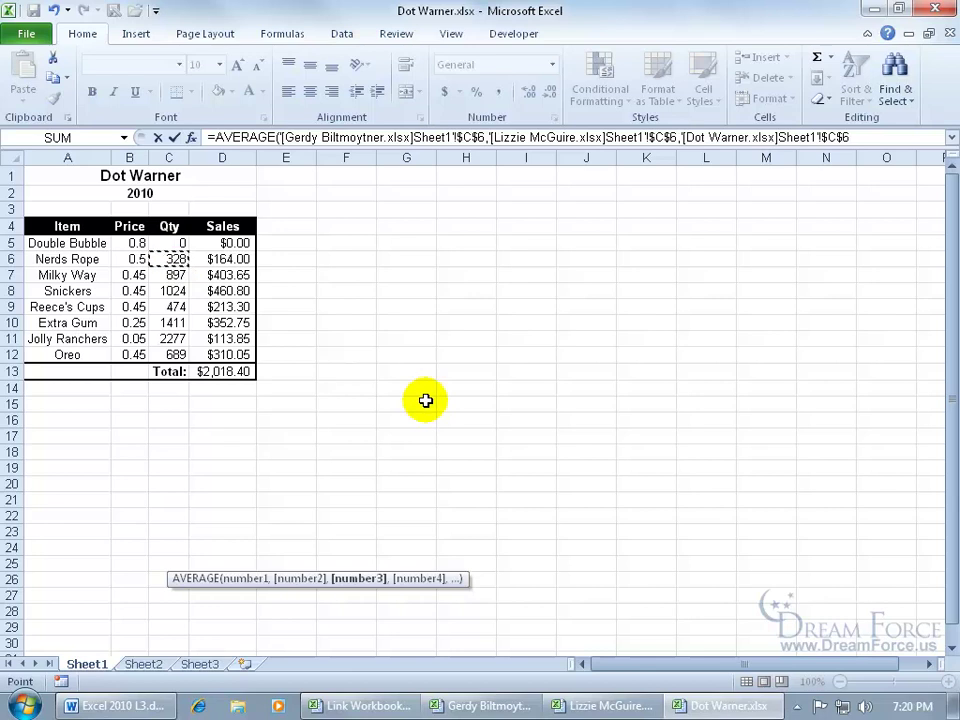
pyautogui.press('Return')
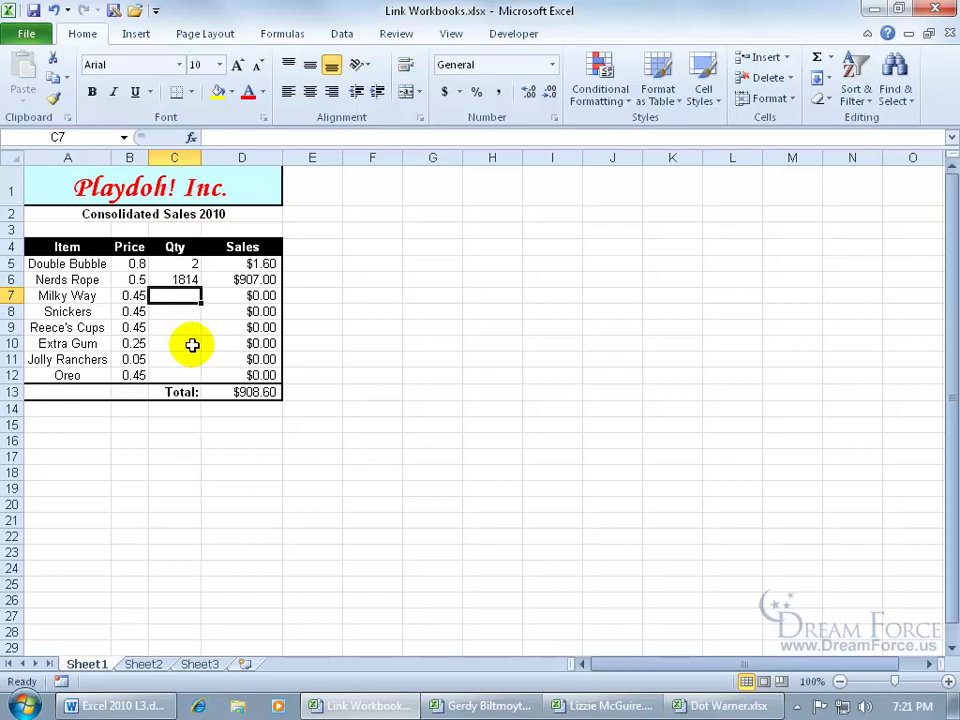
# Change one employee's Nerds Rope Qty to 1 and return to the consolidated workbook
pyautogui.click(520, 706)
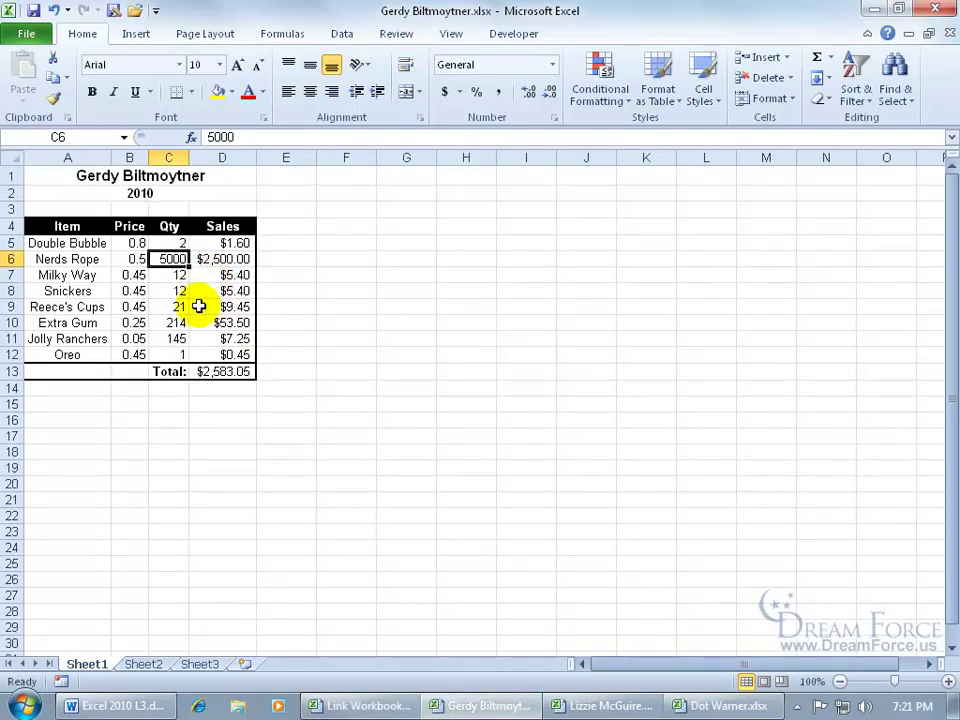
pyautogui.write('1')
pyautogui.press('Return')
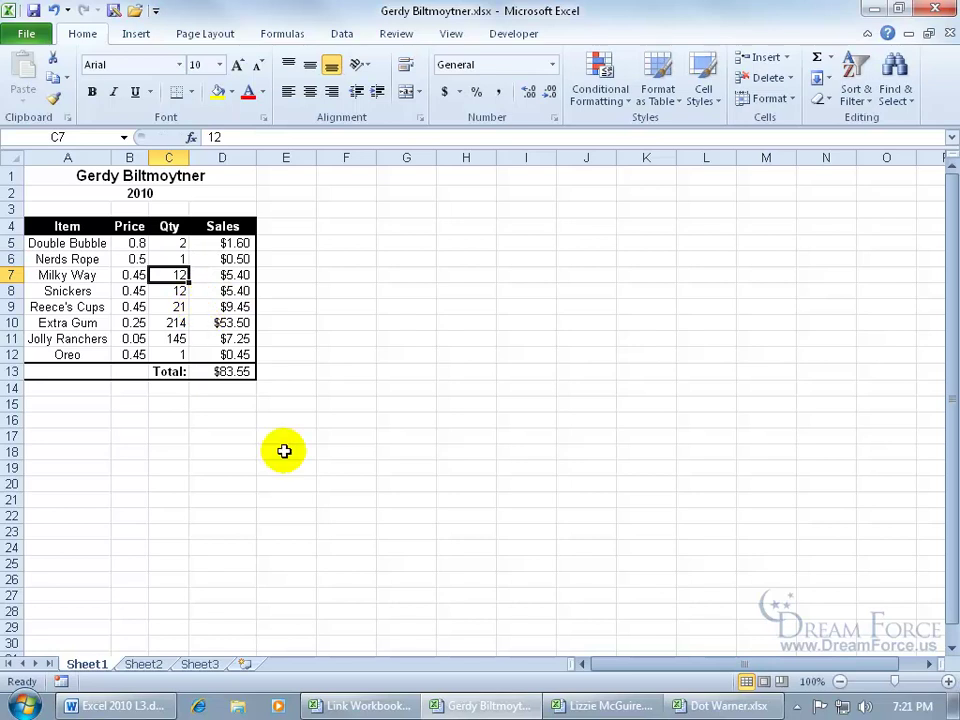
pyautogui.click(372, 706)
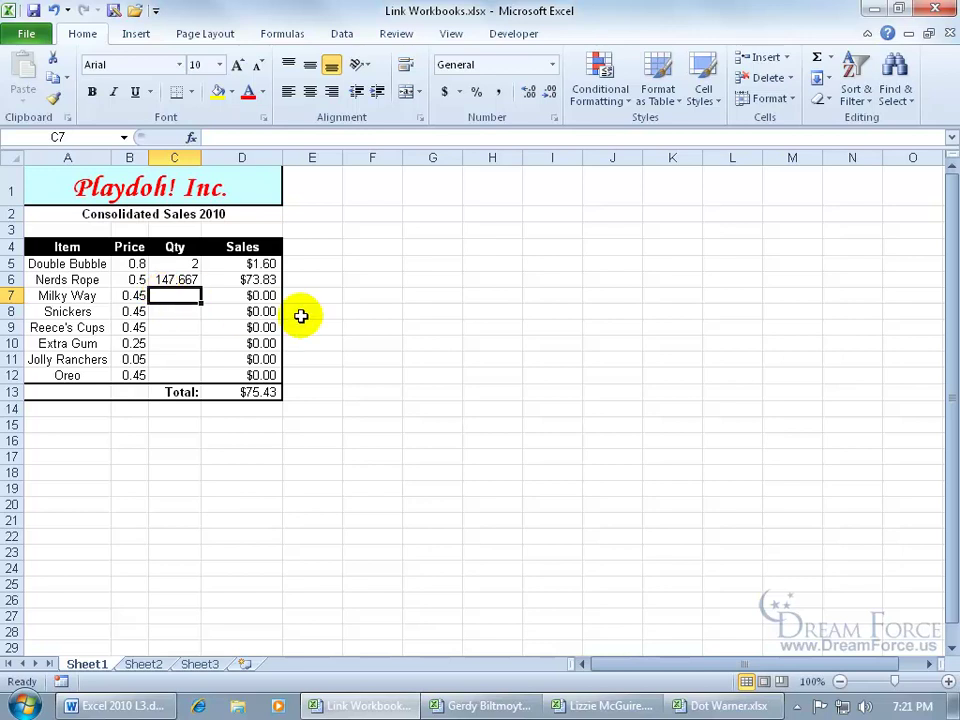
# Close all three open workbooks and exit Excel
pyautogui.click(949, 34)
pyautogui.click(949, 34)
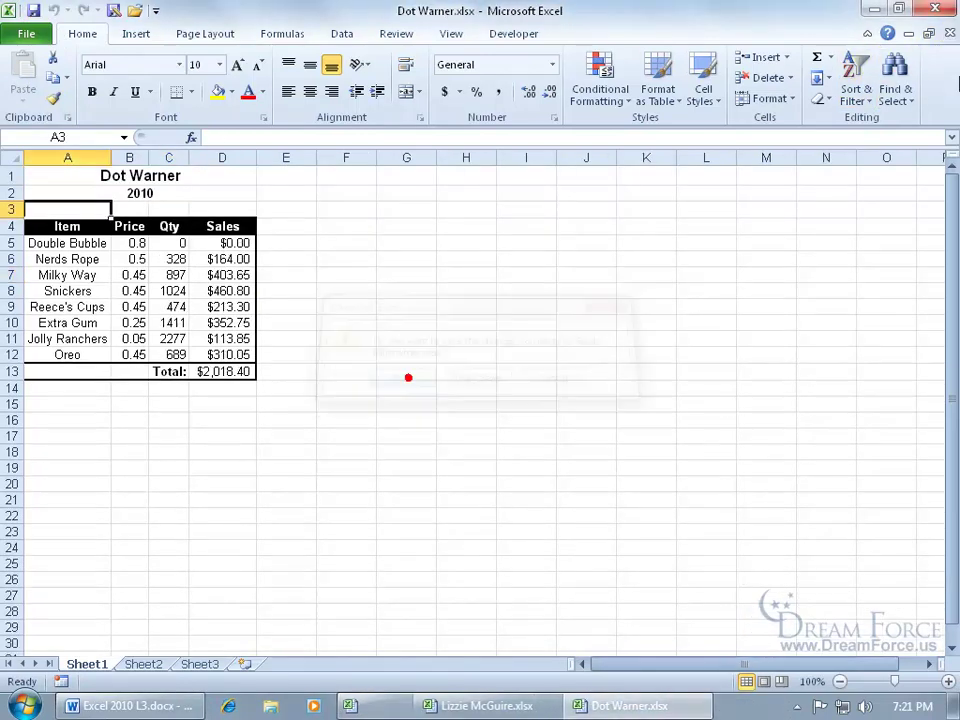
pyautogui.click(950, 33)
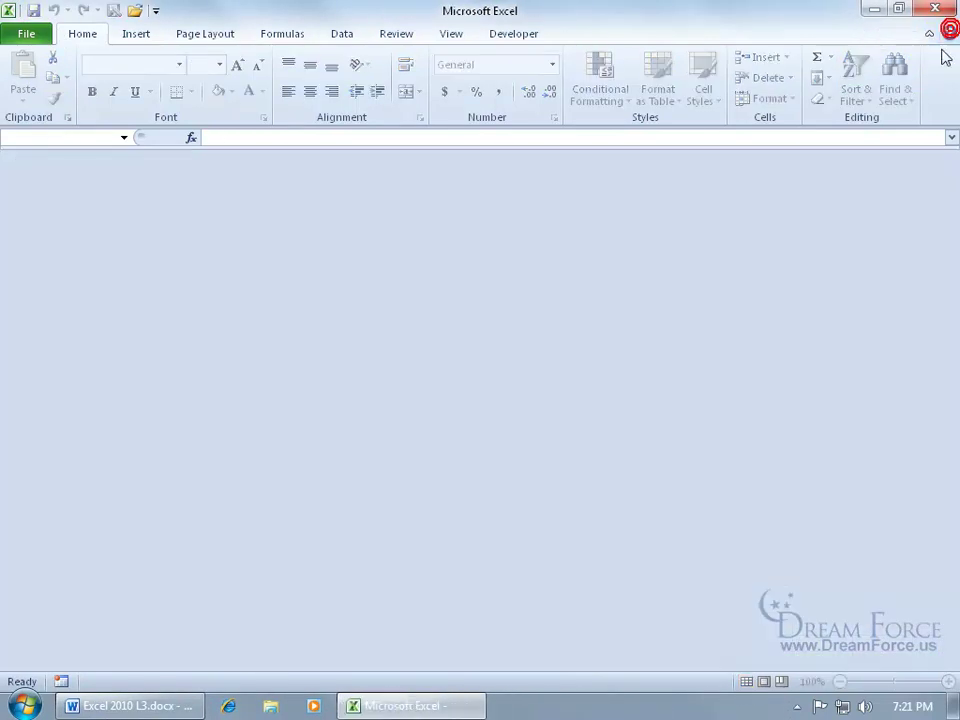
pyautogui.click(935, 9)
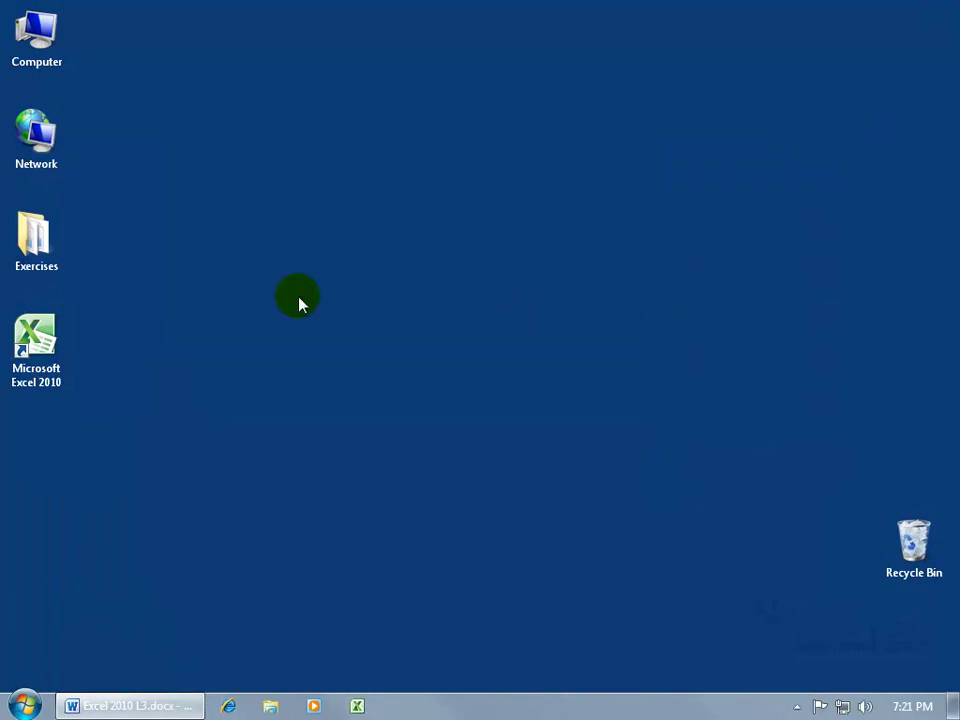
# Move one employee workbook from Exercises to the desktop, then reopen Link Workbooks.xlsx
pyautogui.doubleClick(42, 238)
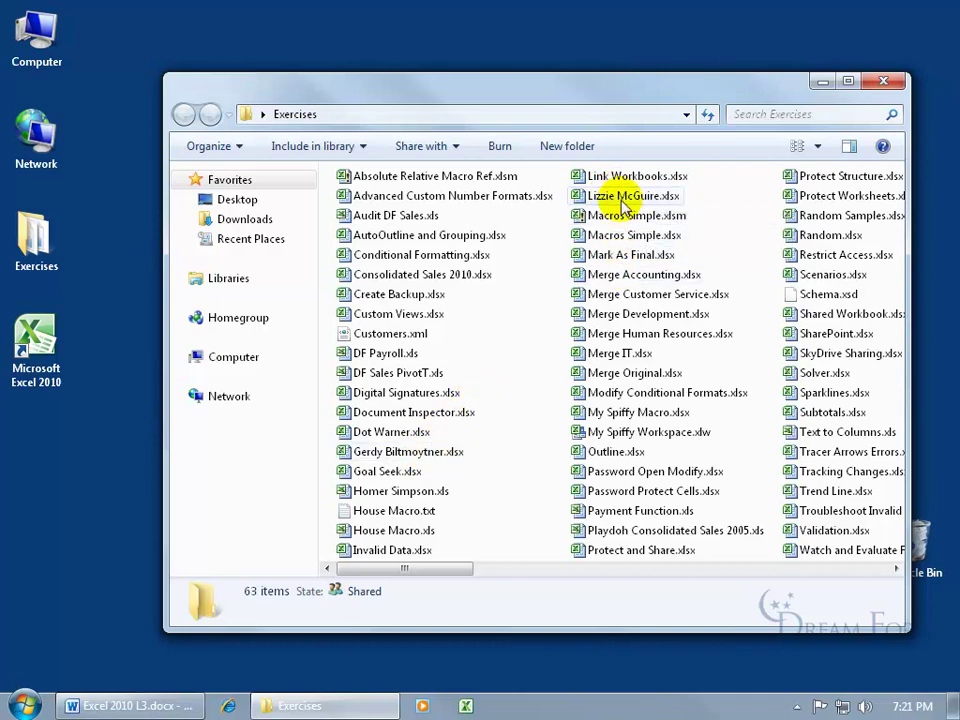
pyautogui.moveTo(615, 193); pyautogui.dragTo(395, 42)
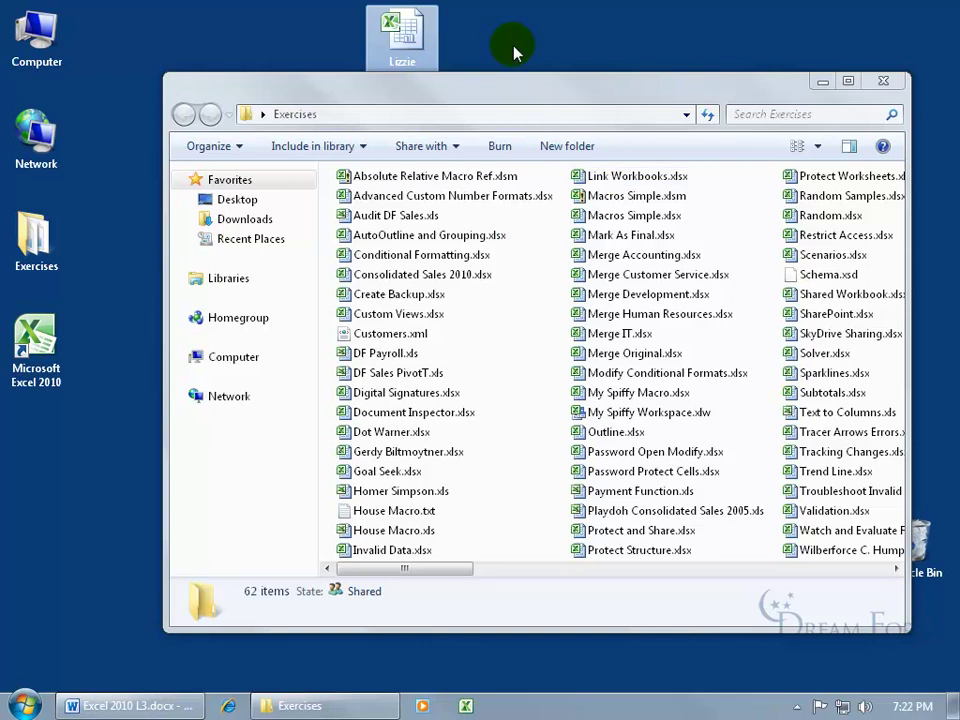
pyautogui.doubleClick(600, 176)
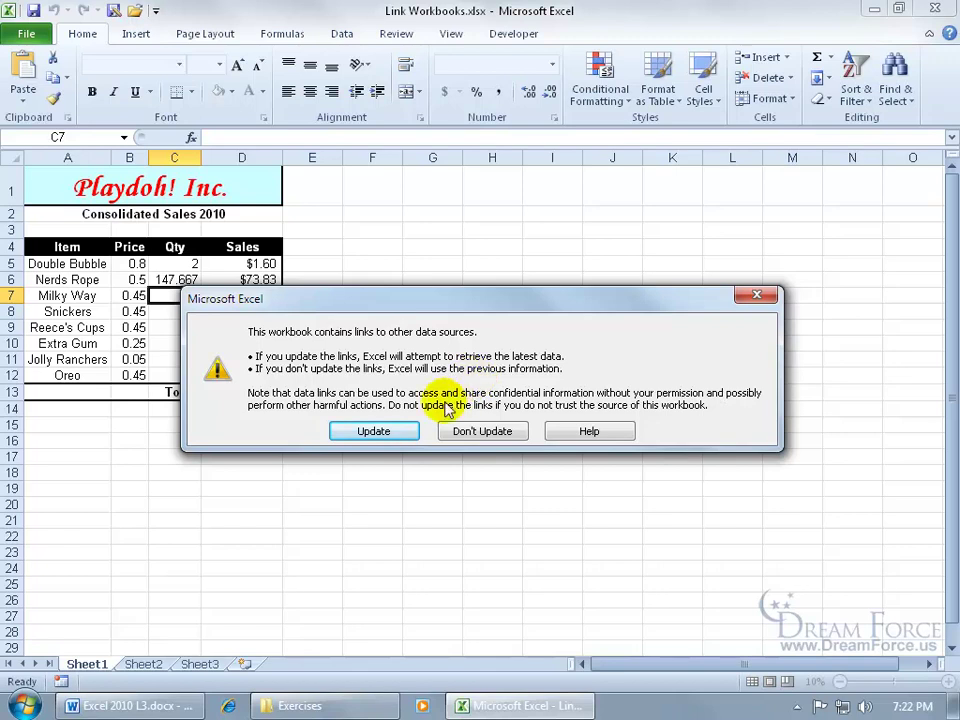
# Choose Update at the links prompt, then open Edit Links from the warning
pyautogui.click(394, 434)
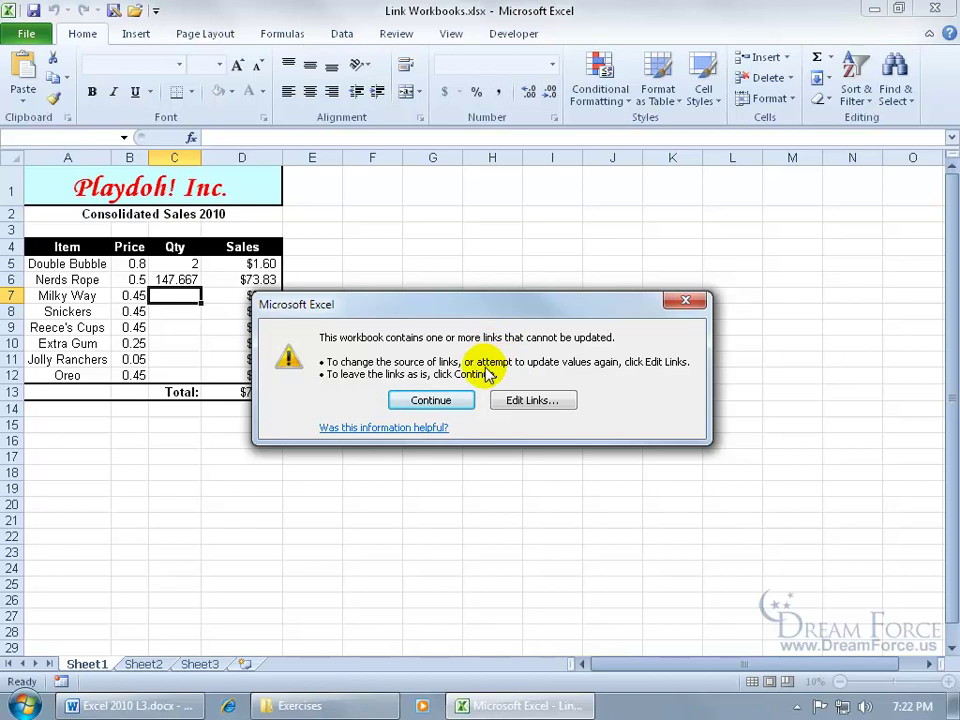
pyautogui.click(529, 401)
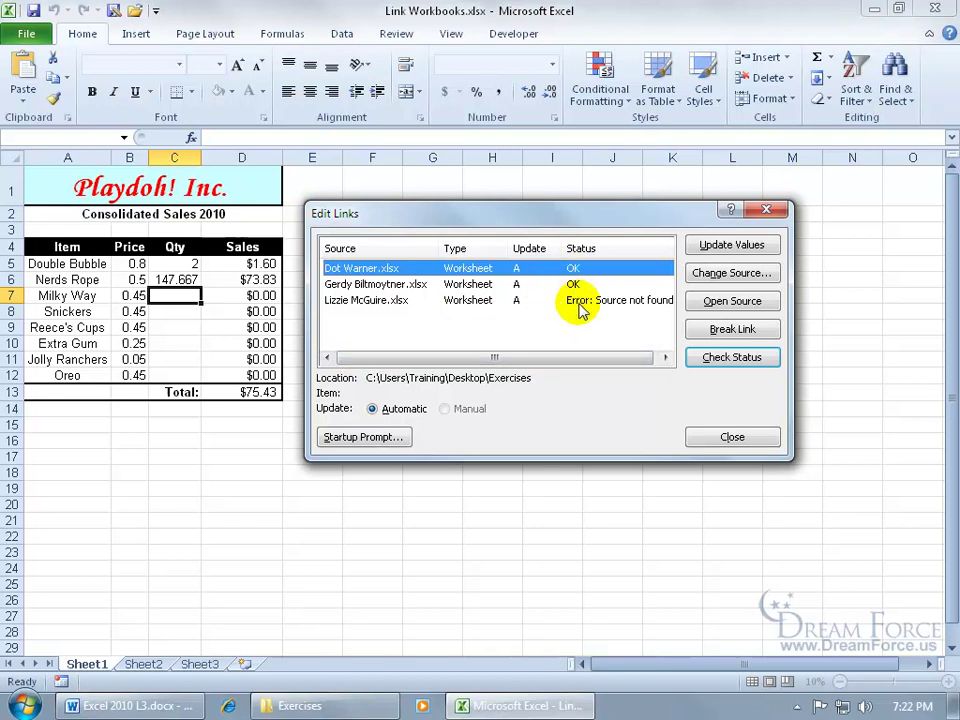
# Change the broken link's source to the moved workbook on the Desktop and update values
pyautogui.click(489, 299)
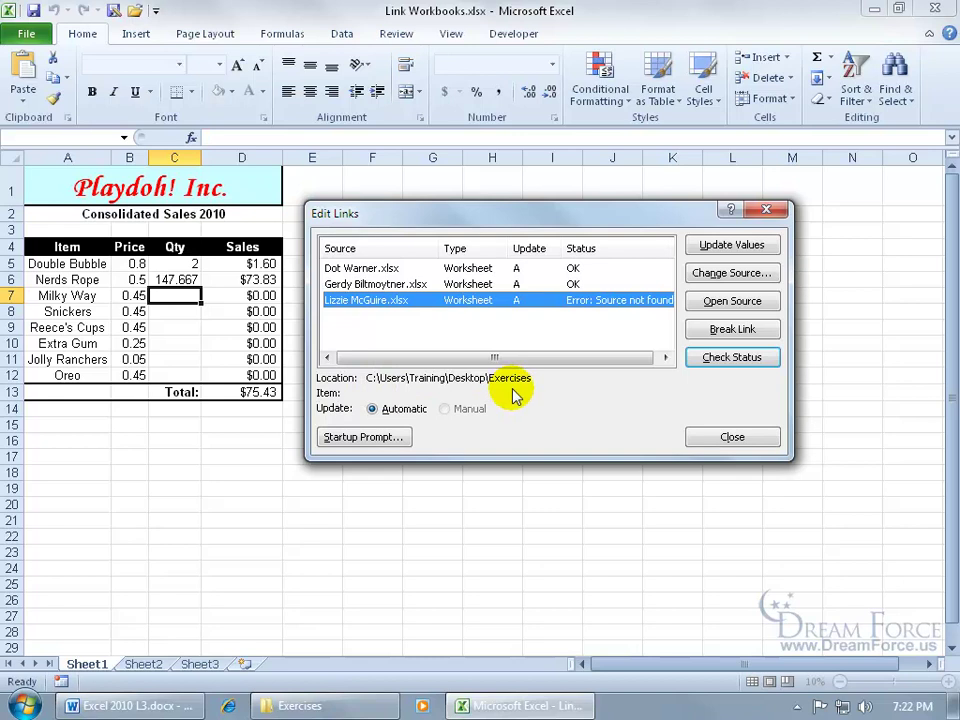
pyautogui.click(718, 273)
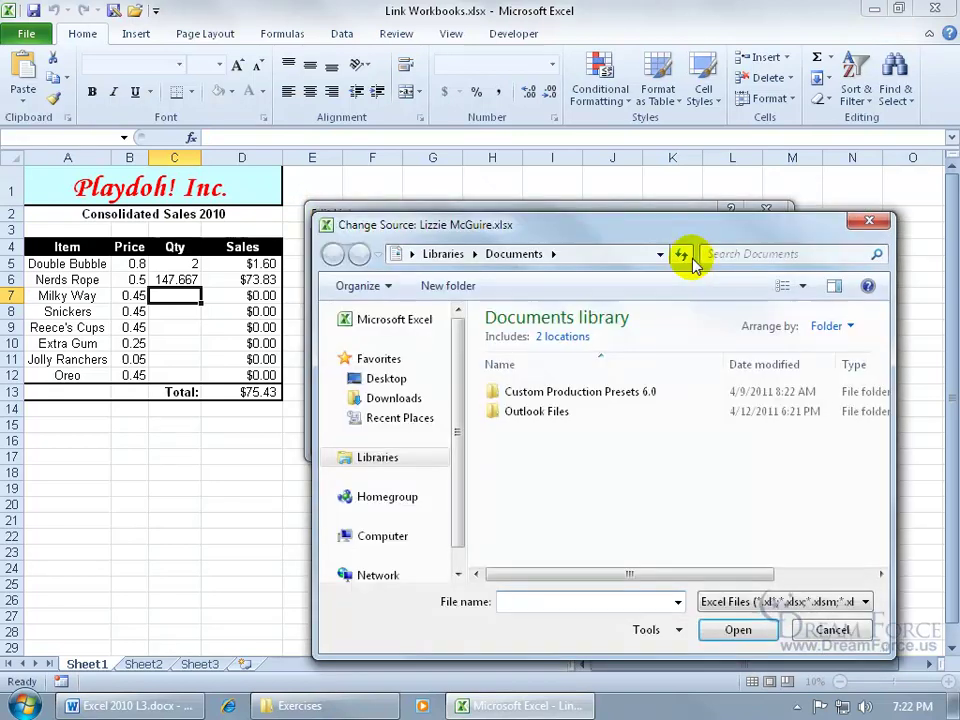
pyautogui.moveTo(660, 236); pyautogui.dragTo(508, 161)
pyautogui.click(238, 305)
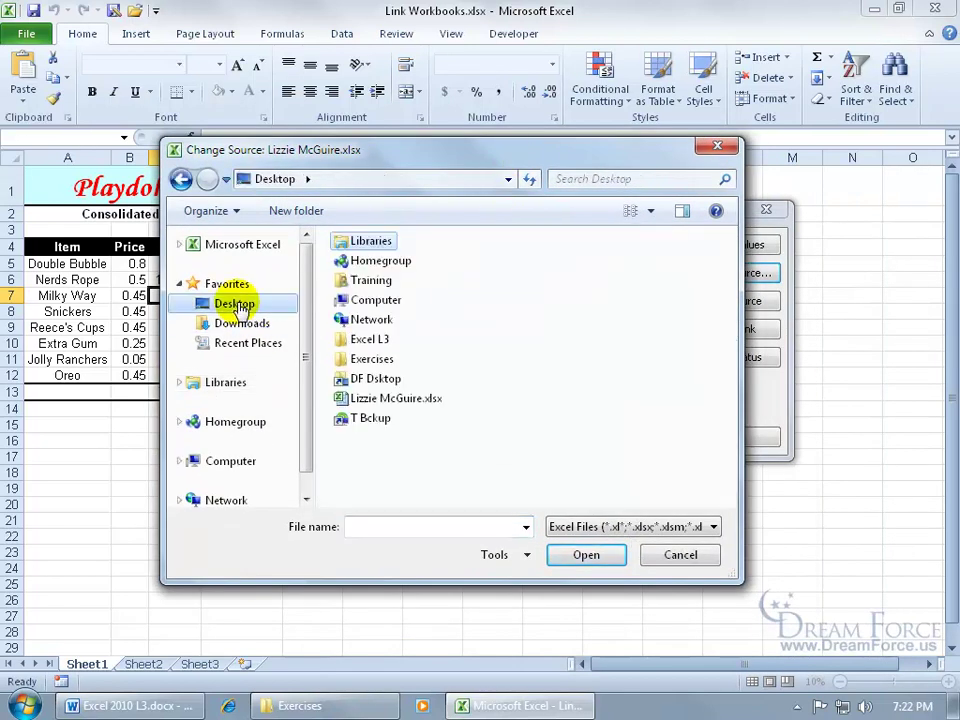
pyautogui.click(385, 400)
pyautogui.doubleClick(385, 400)
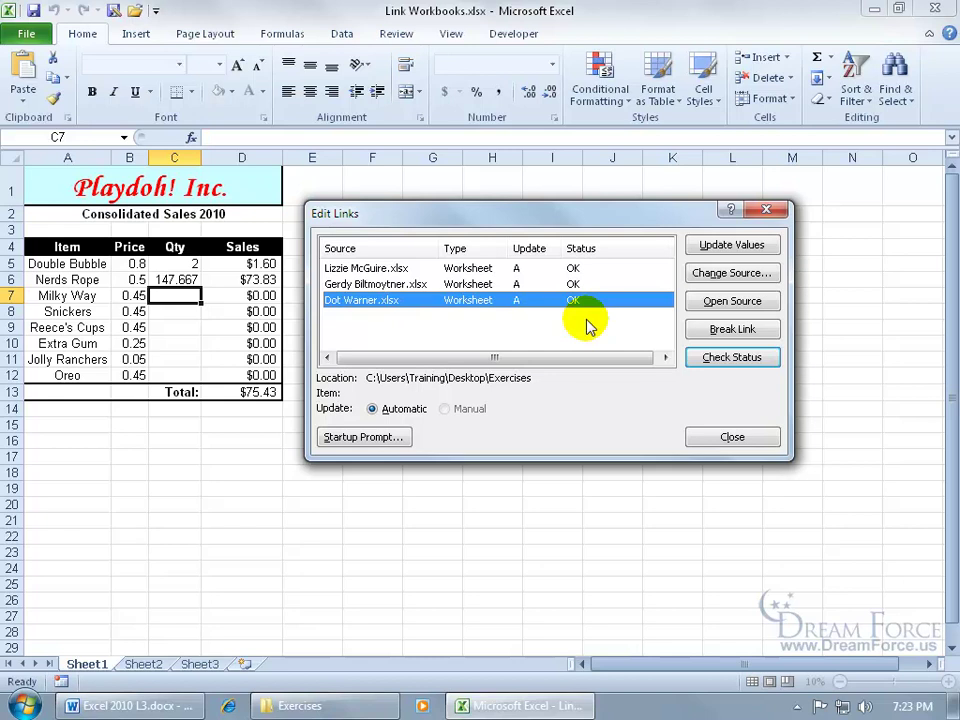
pyautogui.click(711, 248)
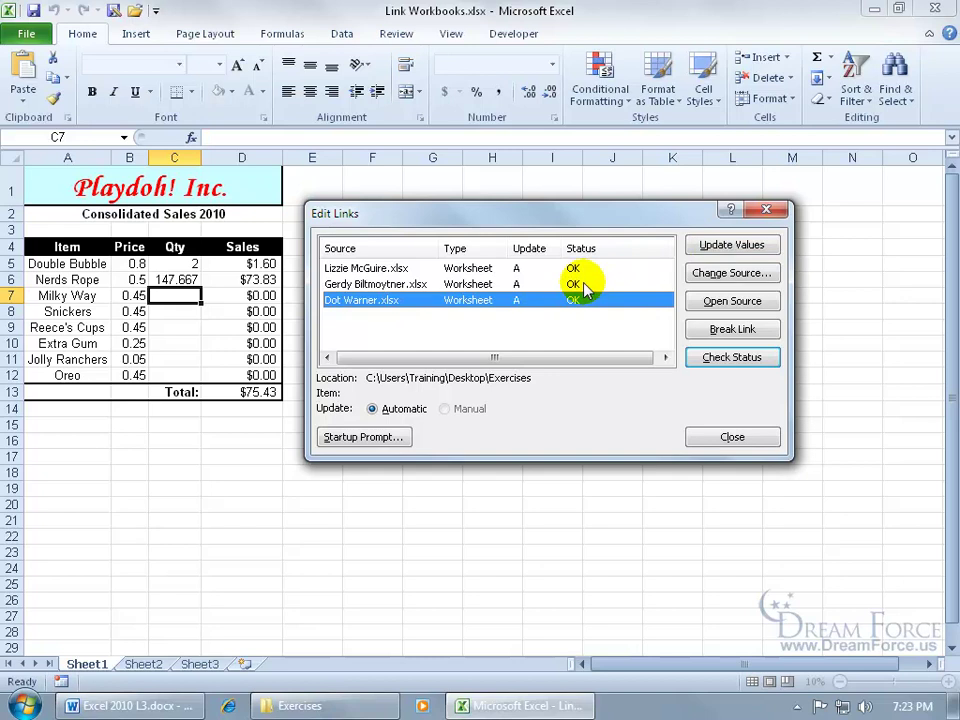
# Close the Edit Links dialog to see Nerds Rope 147.667 and total $75.43
pyautogui.click(692, 437)
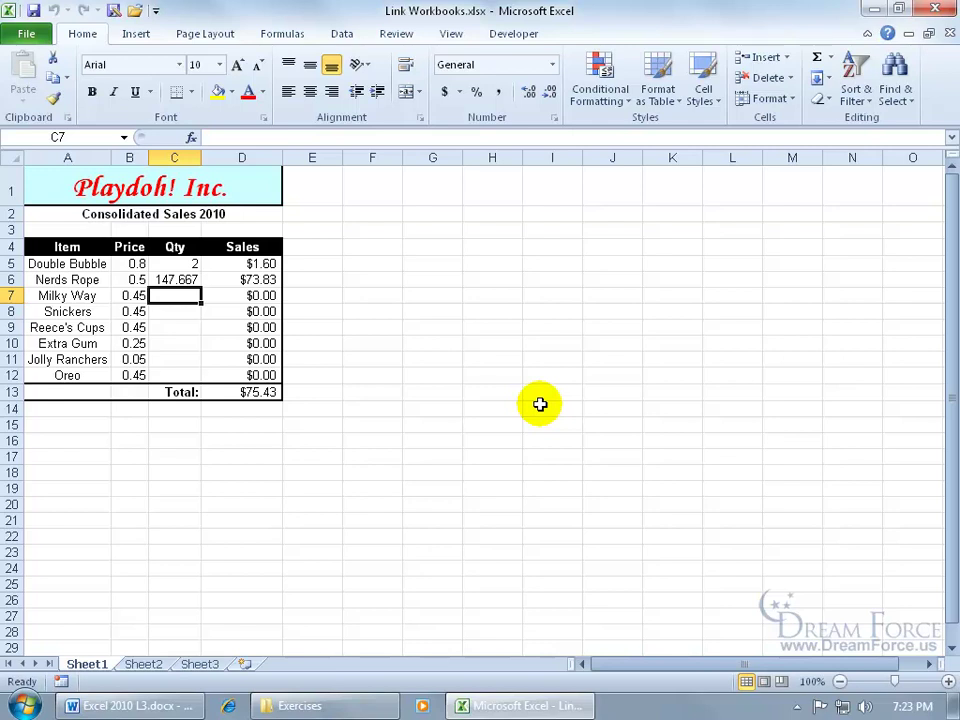
pyautogui.click(341, 33)
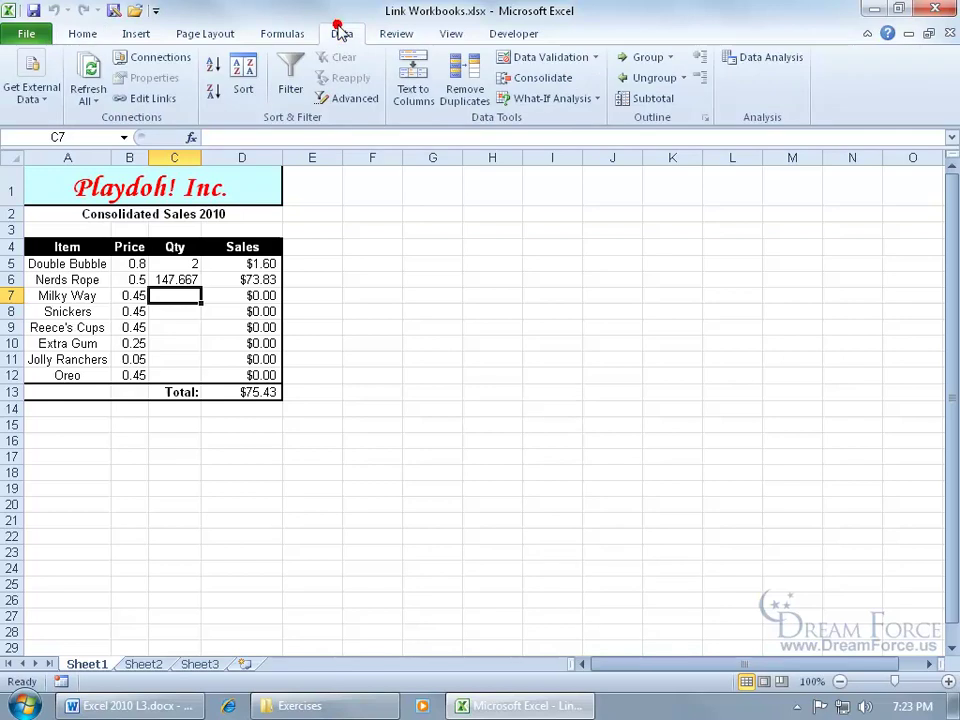
pyautogui.click(153, 100)
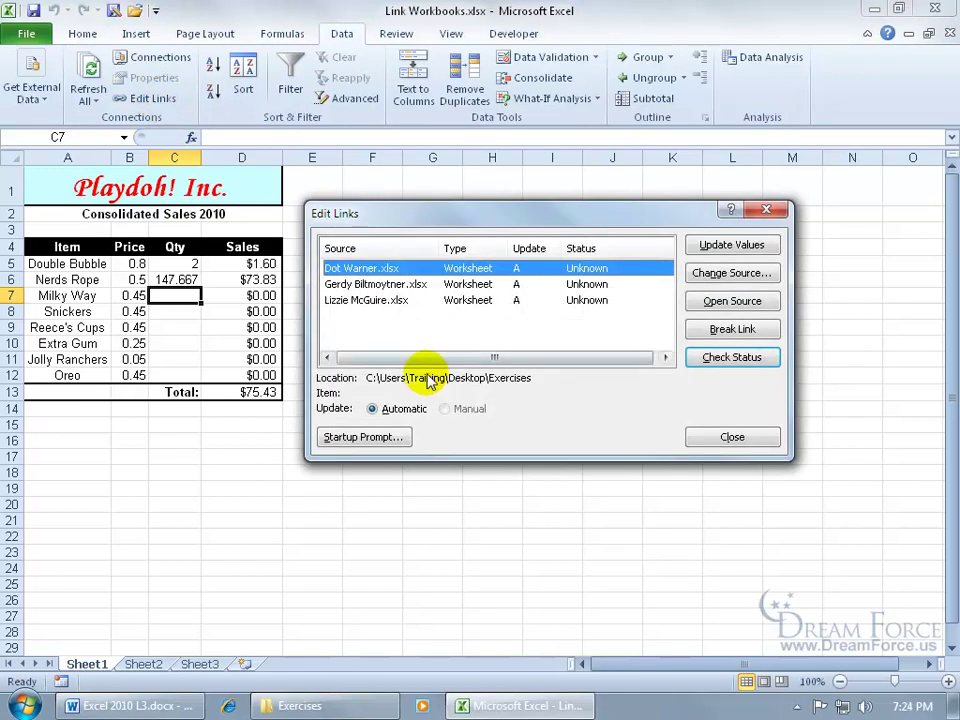
pyautogui.press('Down')
pyautogui.press('Down')
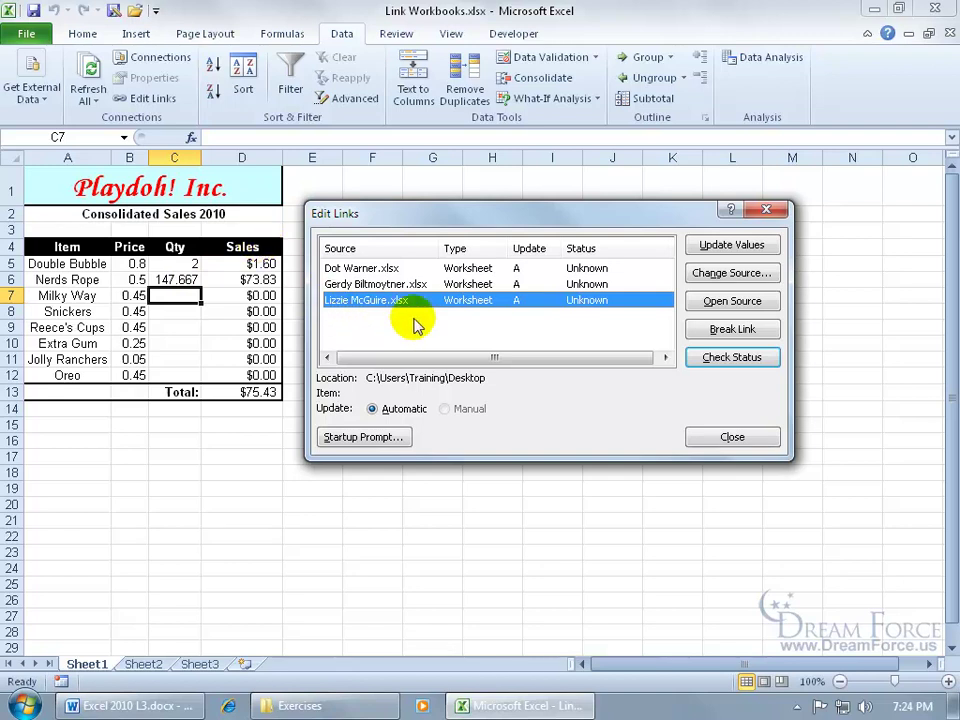
pyautogui.click(716, 437)
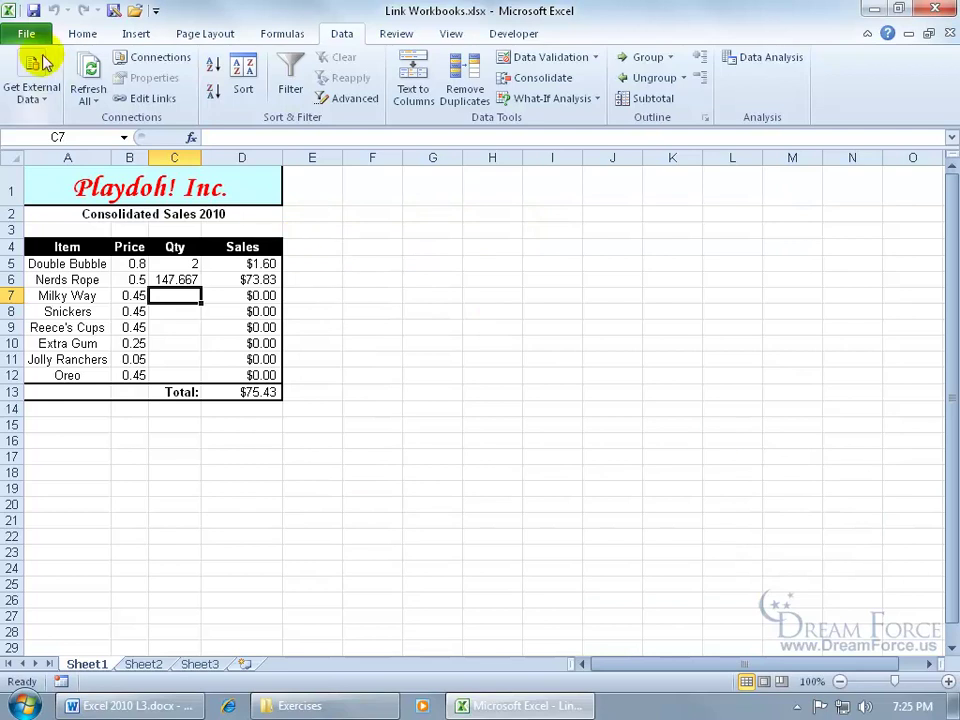
# Exit Excel and reopen Link Workbooks.xlsx from the Exercises folder
pyautogui.click(935, 14)
pyautogui.doubleClick(616, 180)
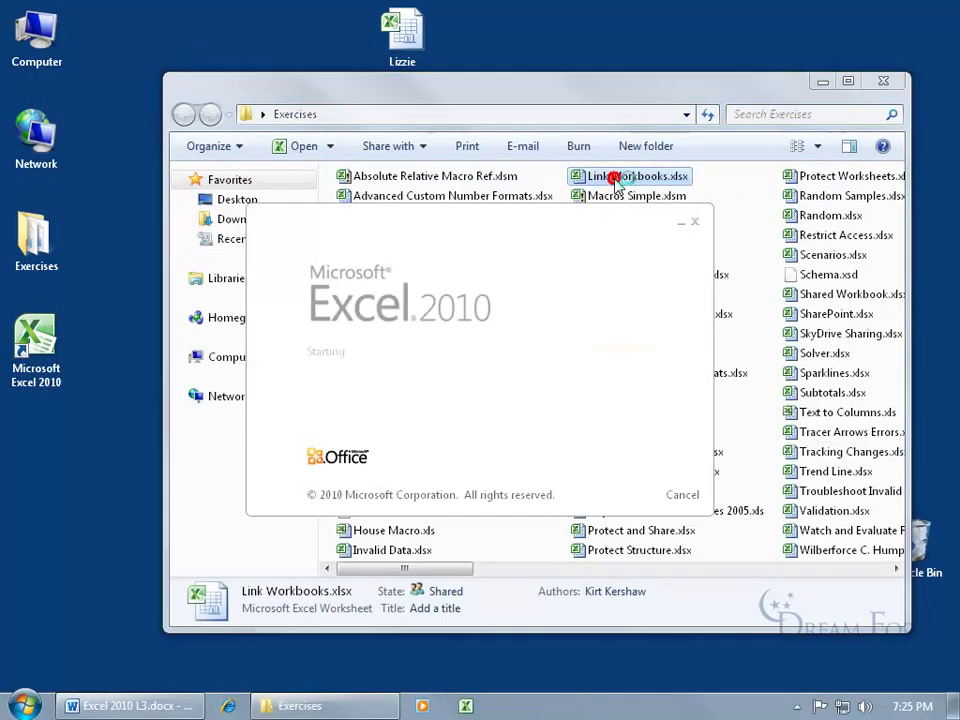